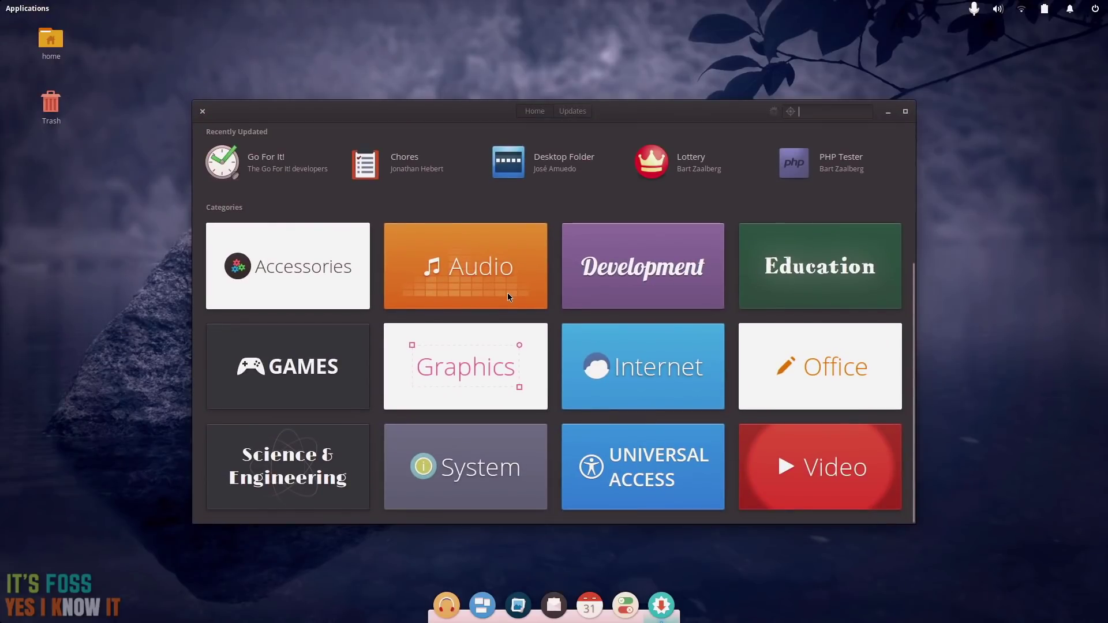
# Browse the Science & Engineering and Development app categories in AppCenter.
pyautogui.click(337, 470)
pyautogui.scroll(-15, 337, 473)
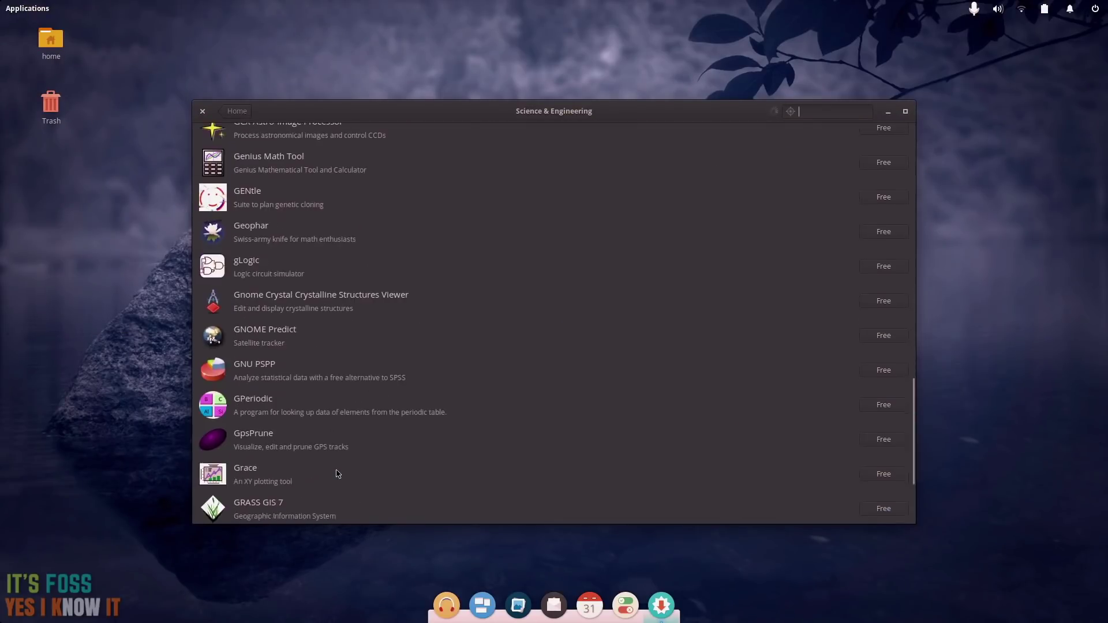
pyautogui.scroll(12, 336, 470)
pyautogui.hotkey('alt', 'Left')
pyautogui.click(634, 352)
pyautogui.scroll(-10, 635, 346)
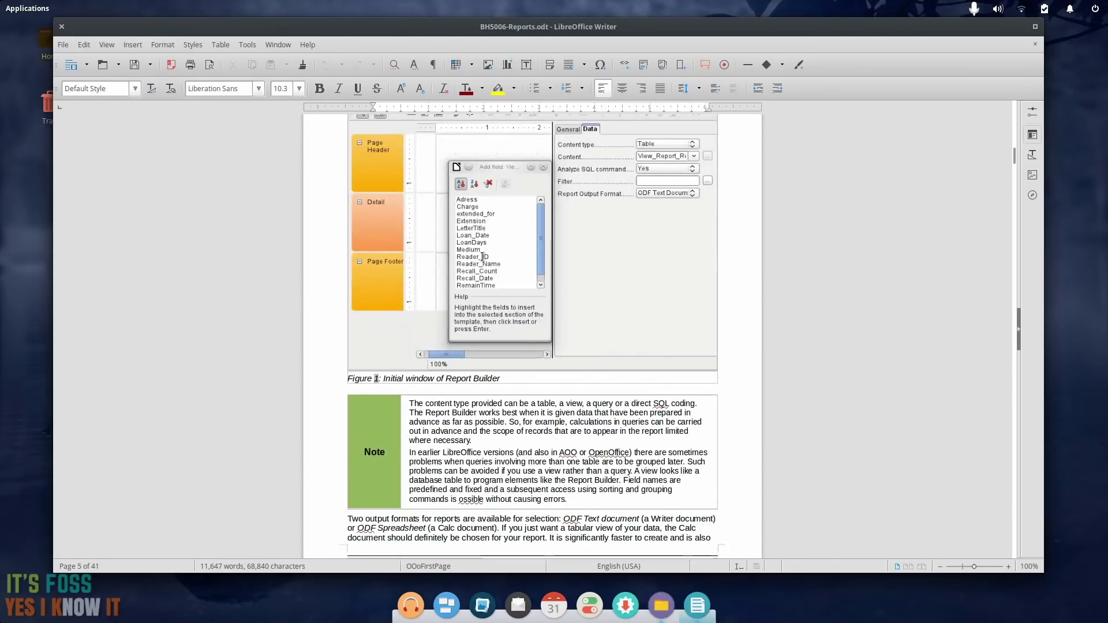
# Open Table_Africa_2013.ods in Calc, then bring up the connectors photo's Open With options.
pyautogui.click(662, 605)
pyautogui.doubleClick(666, 352)
pyautogui.hotkey('alt', 'Tab')
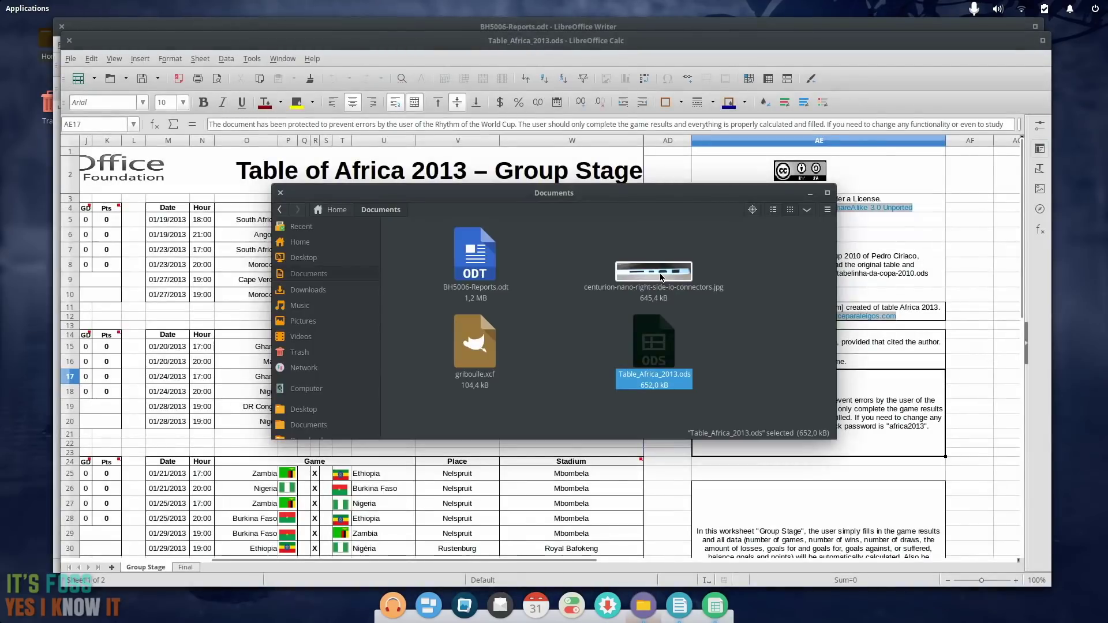
pyautogui.rightClick(661, 277)
# Open the connectors photo in GIMP, raise Hue-Saturation Lightness to 13, then launch Firefox.
pyautogui.moveTo(760, 312)
pyautogui.click(806, 324)
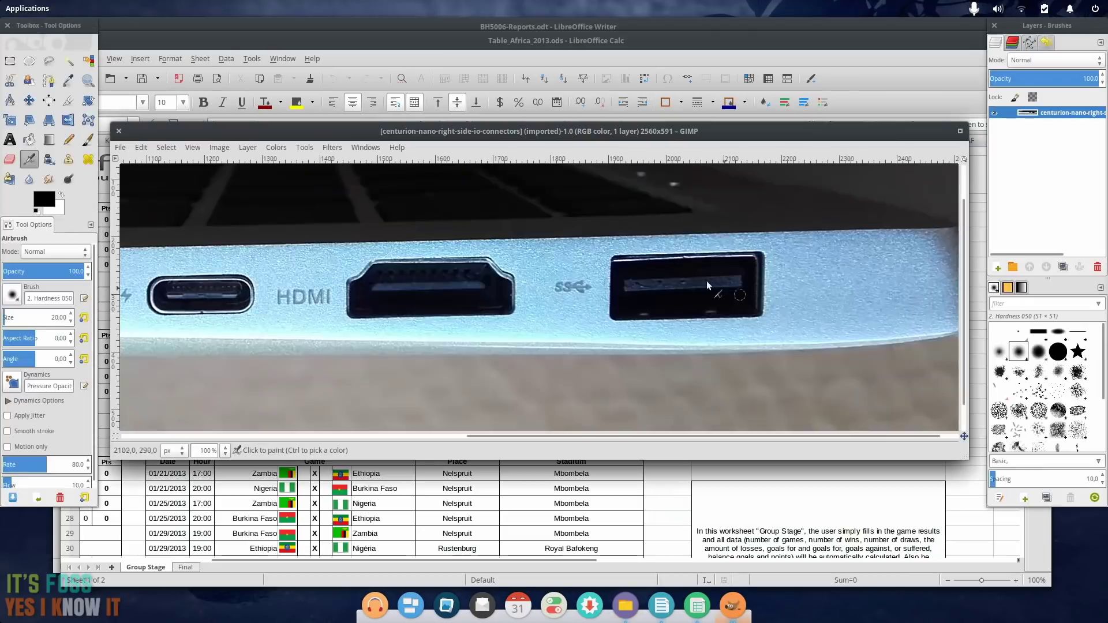
pyautogui.click(276, 147)
pyautogui.click(301, 177)
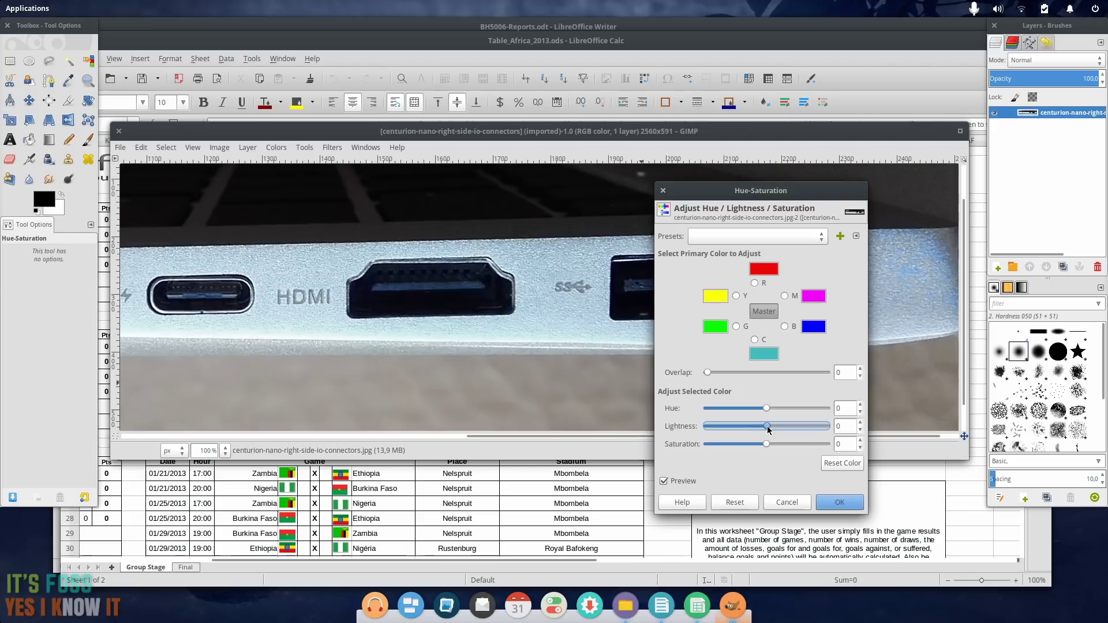
pyautogui.moveTo(767, 426); pyautogui.dragTo(777, 429)
pyautogui.click(840, 501)
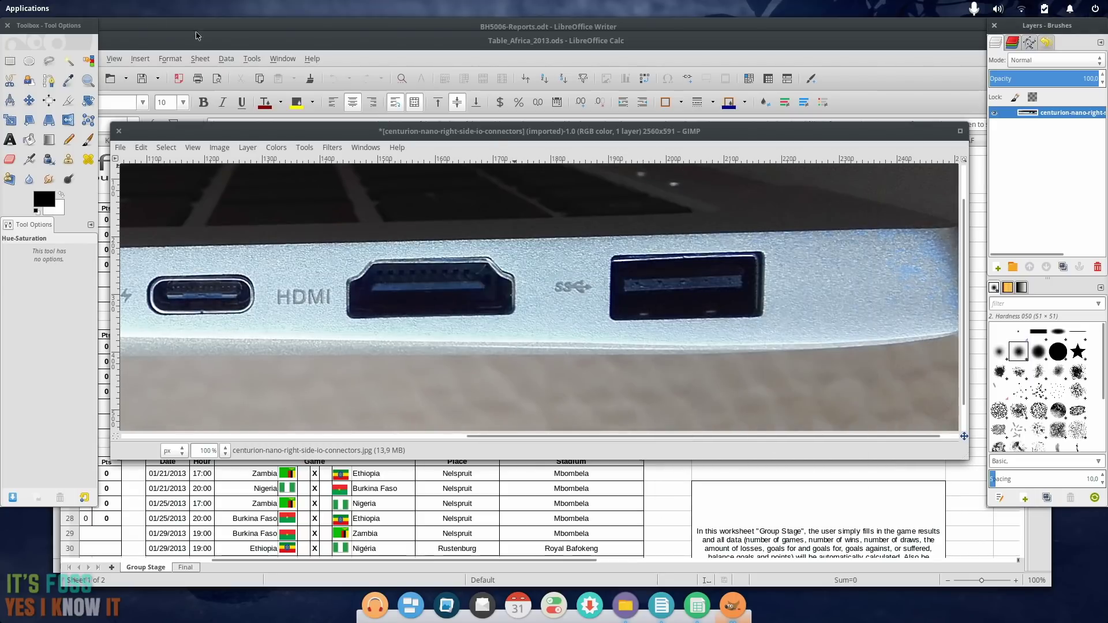
pyautogui.click(32, 8)
pyautogui.click(132, 153)
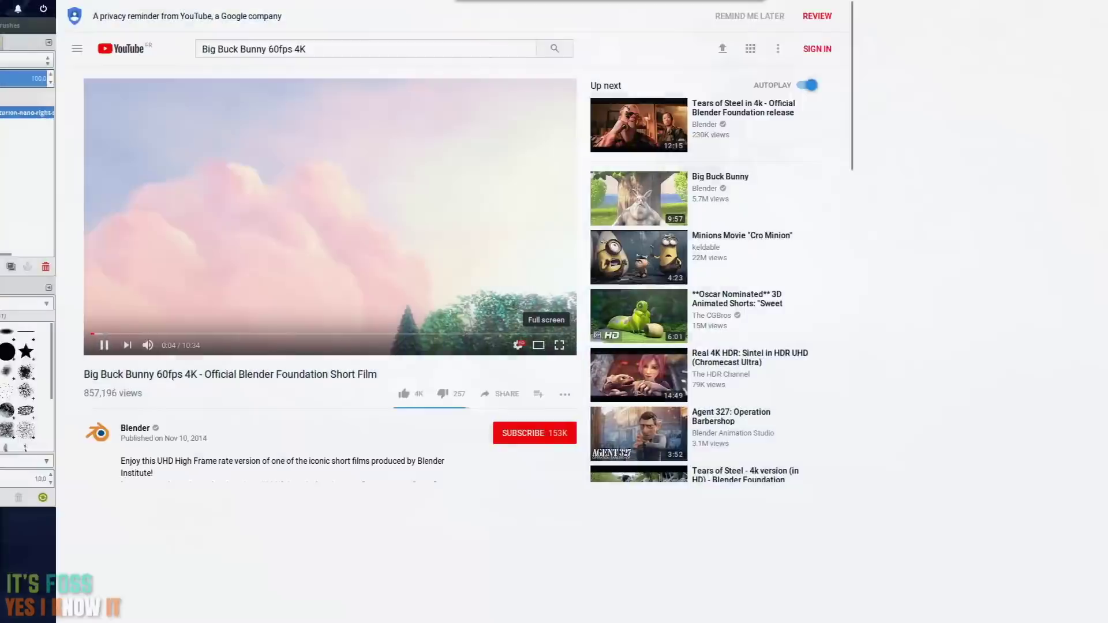
# Watch Big Buck Bunny full screen with the quality set to 1080p60.
pyautogui.click(559, 345)
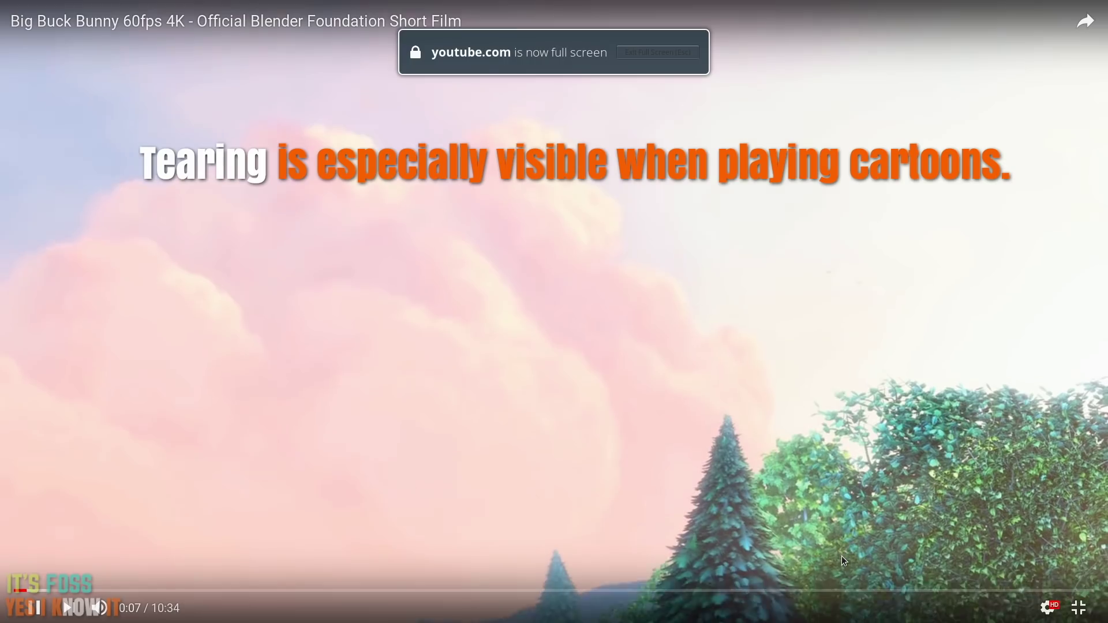
pyautogui.click(1048, 611)
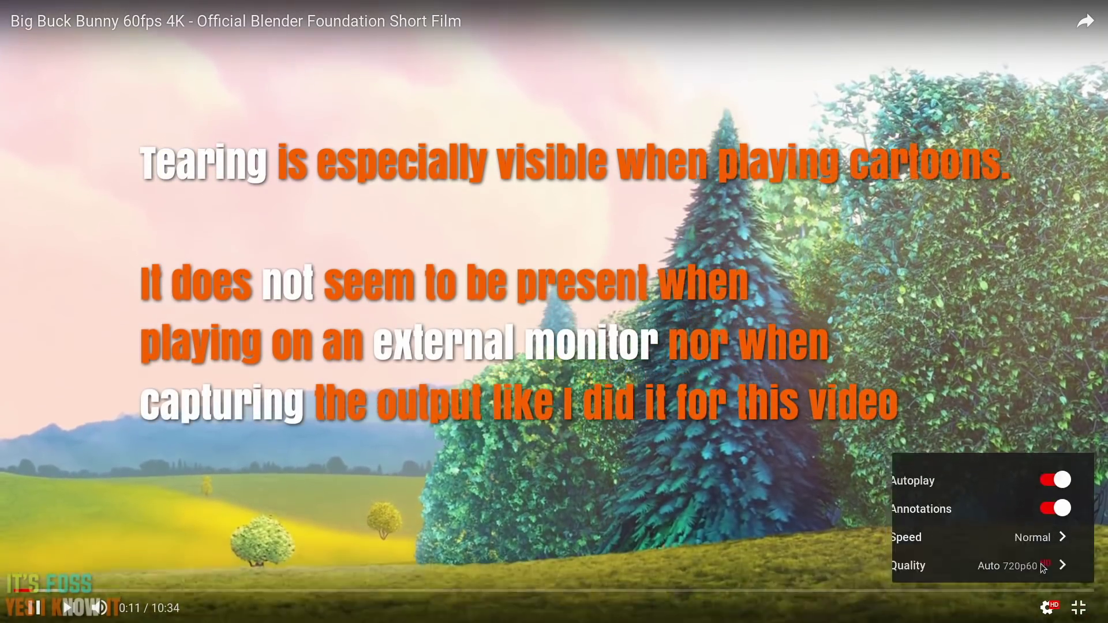
pyautogui.click(1044, 569)
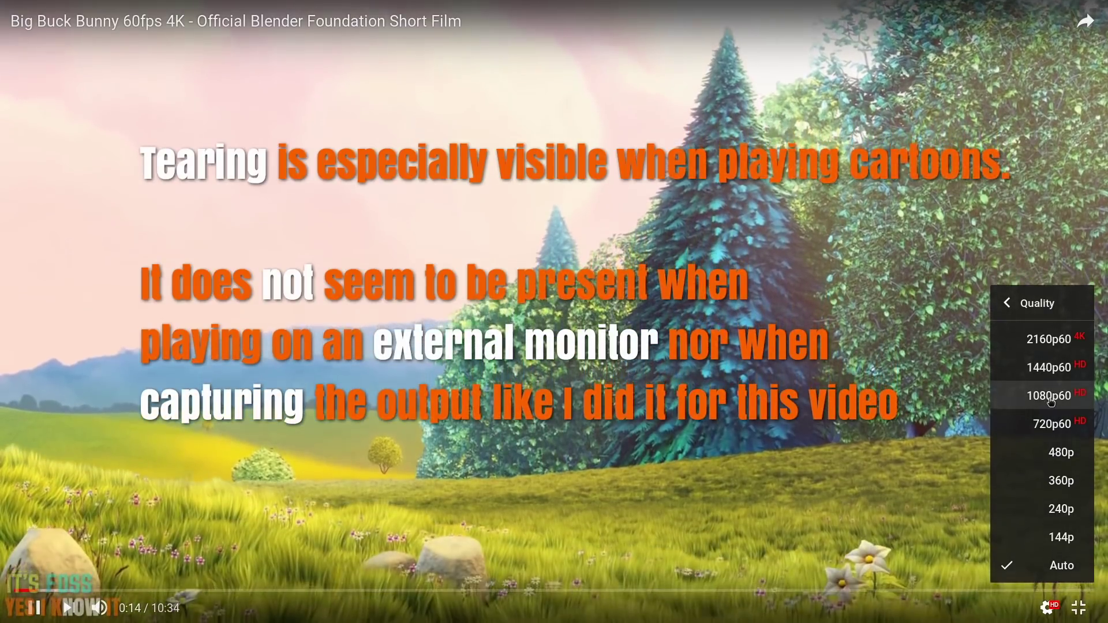
pyautogui.click(1049, 397)
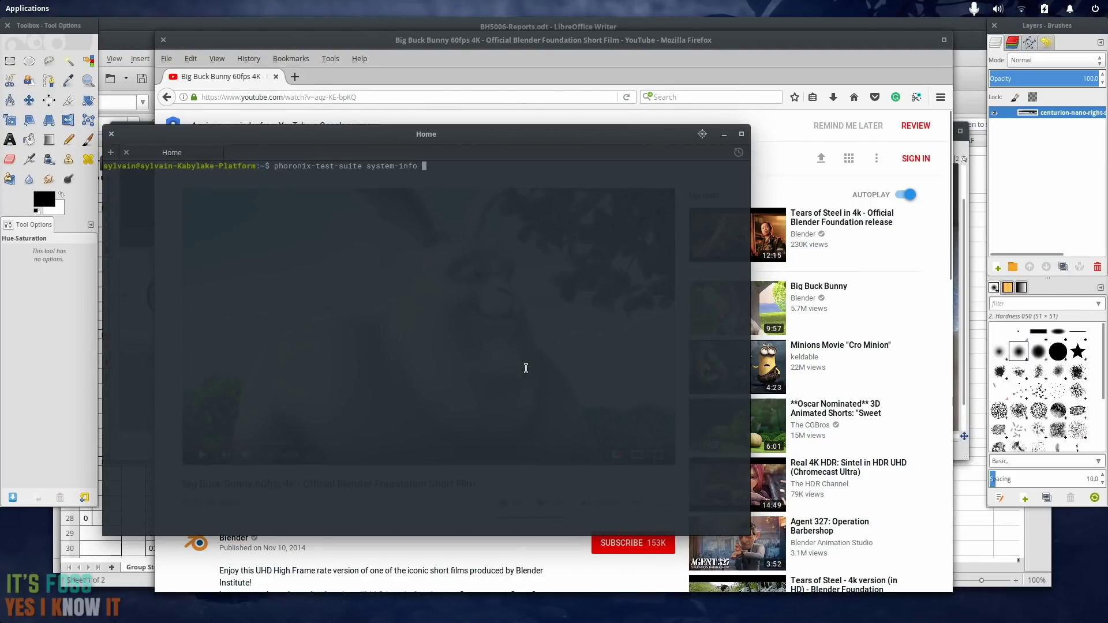
# Print system info with phoronix-test-suite system-info and start the pasted benchmark run command.
pyautogui.press('Return')
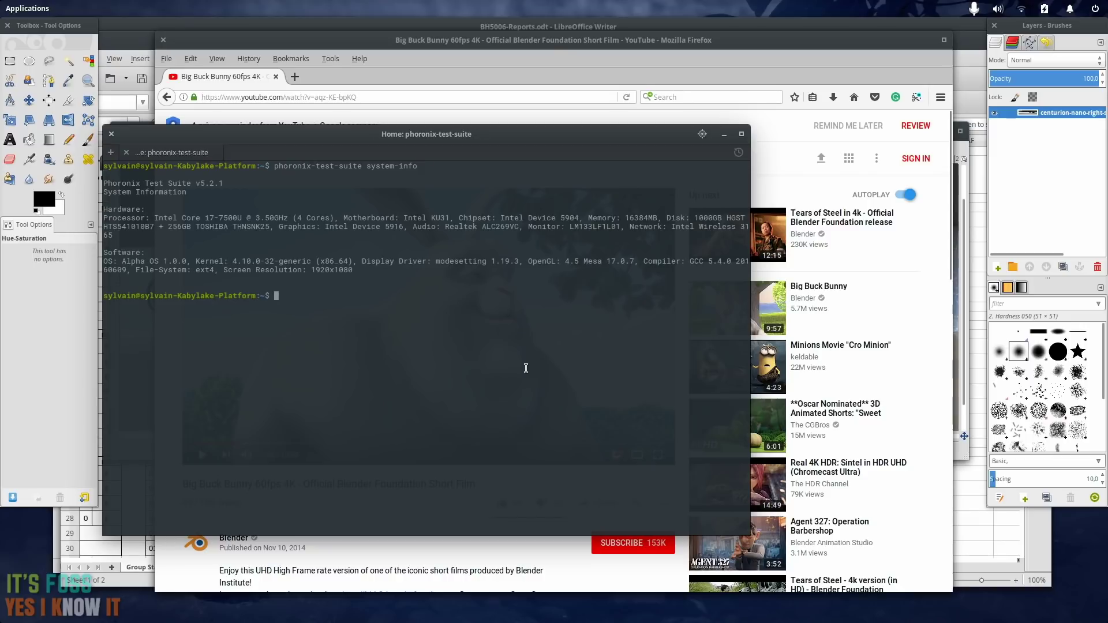
pyautogui.write('phoronix-test-suite run-test pts/build-linux-kernel pts/java-scimark2 pts/ramspeed pts/apache pts/ffmpeg')
pyautogui.press('Return')
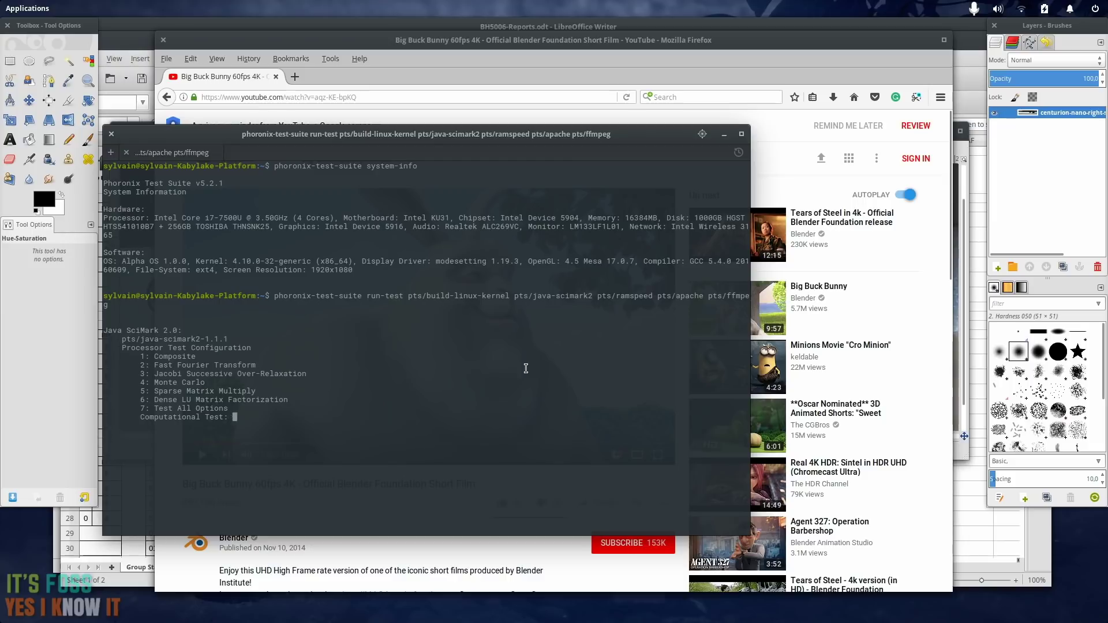
# Accept Average for RAMspeed, choose option 2, and save results as 'Alpha Centurion Nano'.
pyautogui.press('Return')
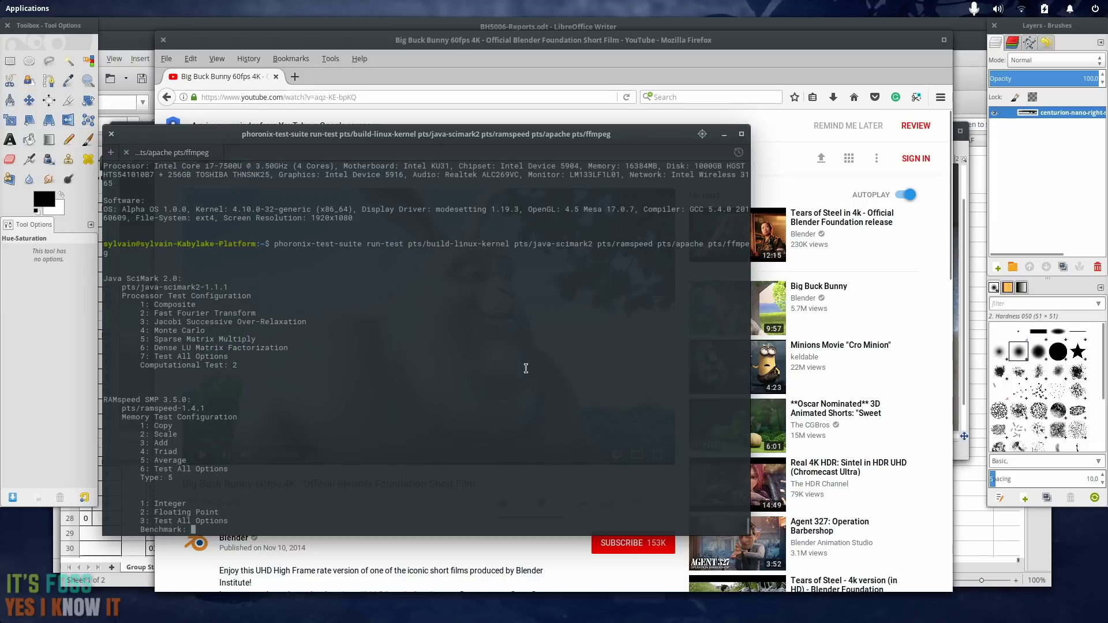
pyautogui.write('2')
pyautogui.press('Return')
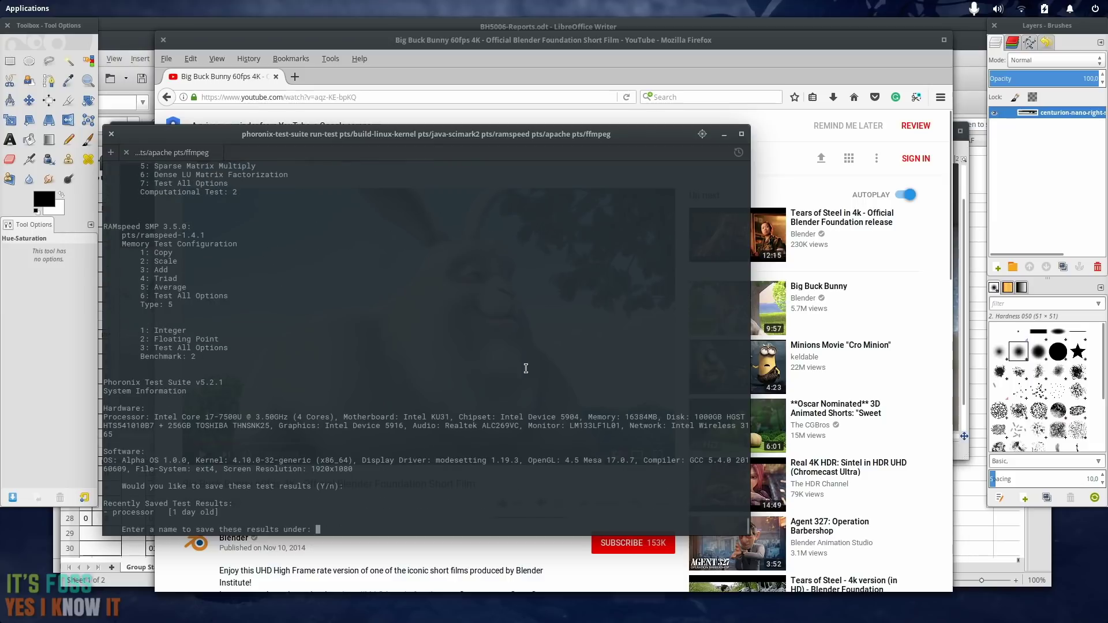
pyautogui.write('Alpha Centurion Nano')
pyautogui.press('Return')
pyautogui.press('Return')
pyautogui.press('Return')
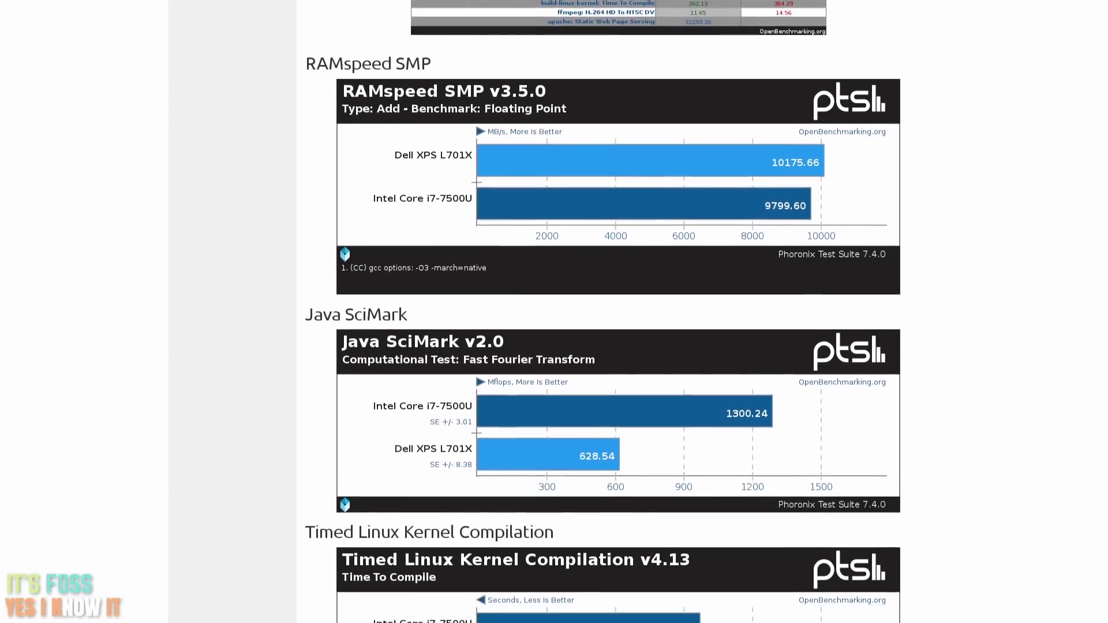
# Scroll through the RAMspeed, SciMark, kernel compile, FFmpeg and Apache Benchmark charts.
pyautogui.scroll(-3, 602, 312)
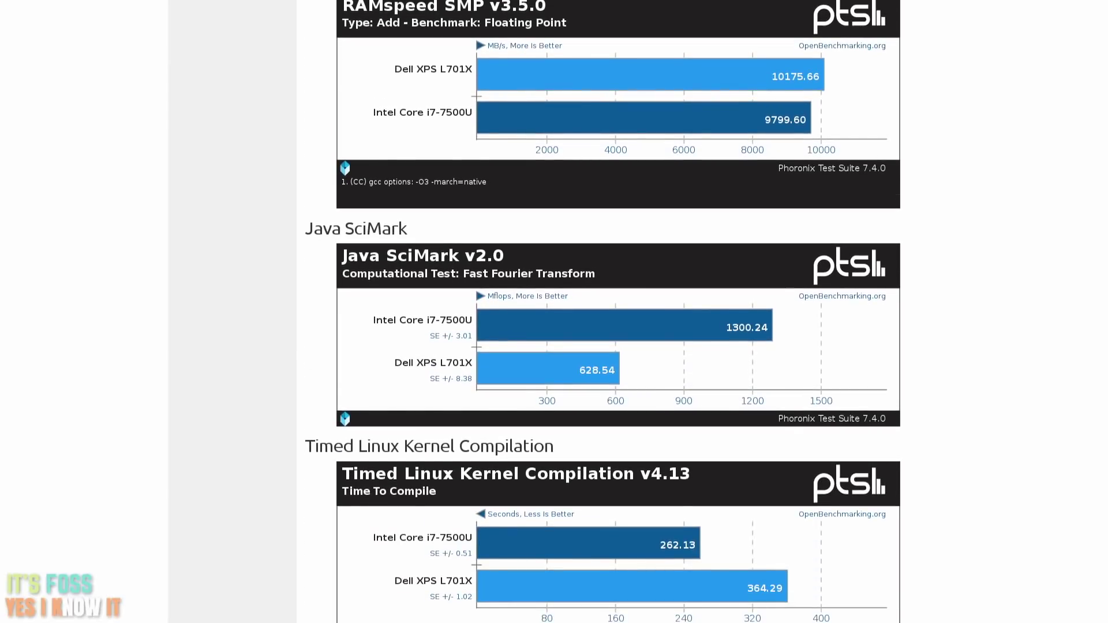
pyautogui.scroll(-10, 603, 312)
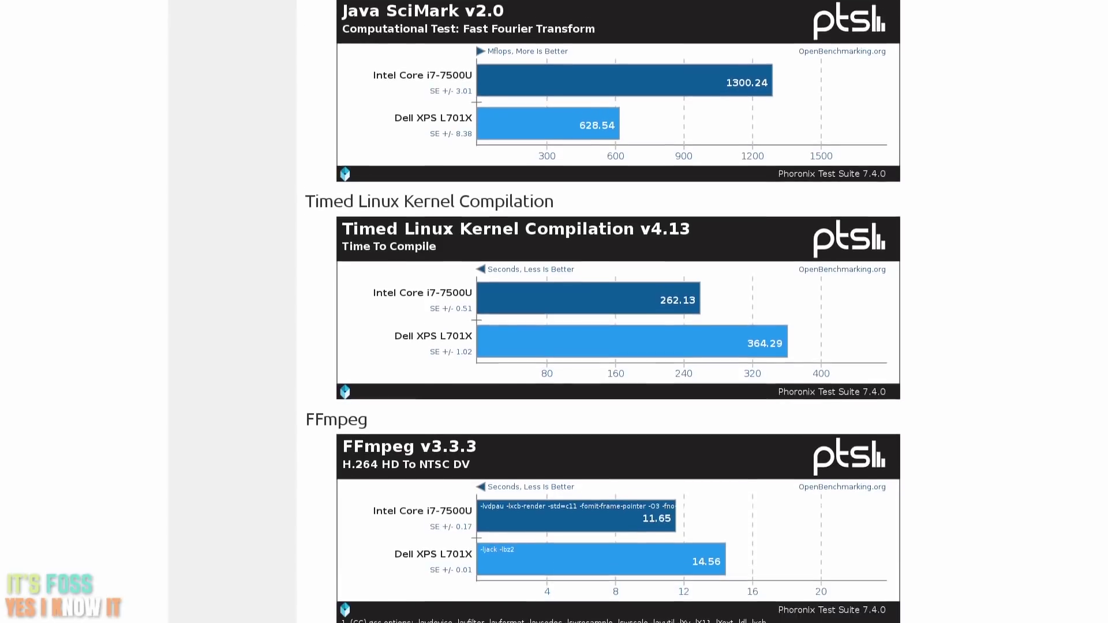
pyautogui.scroll(-4, 602, 312)
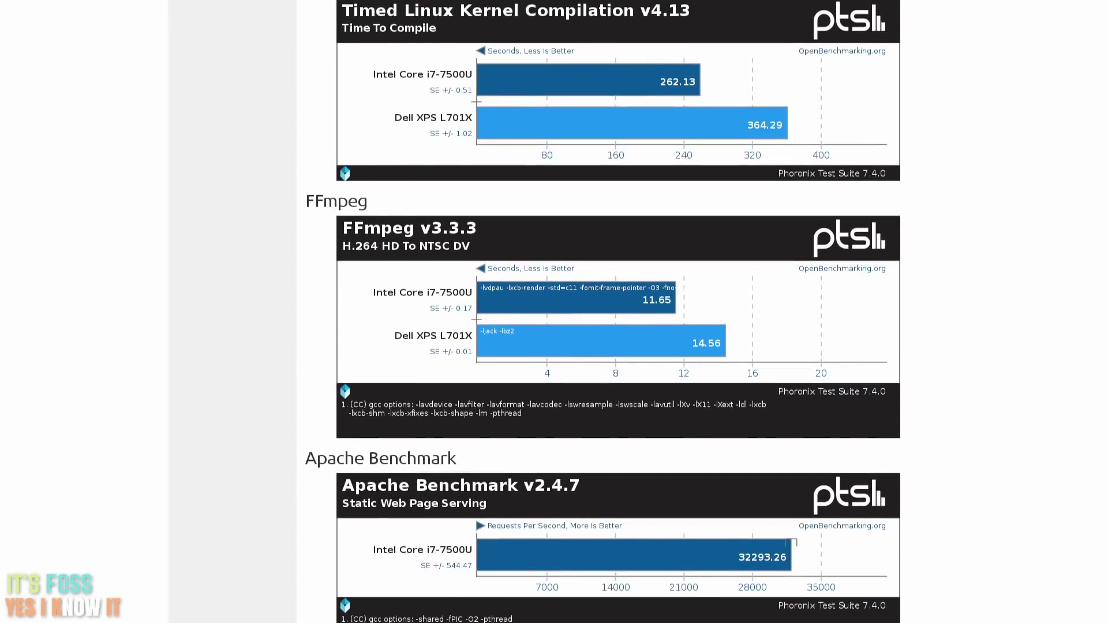